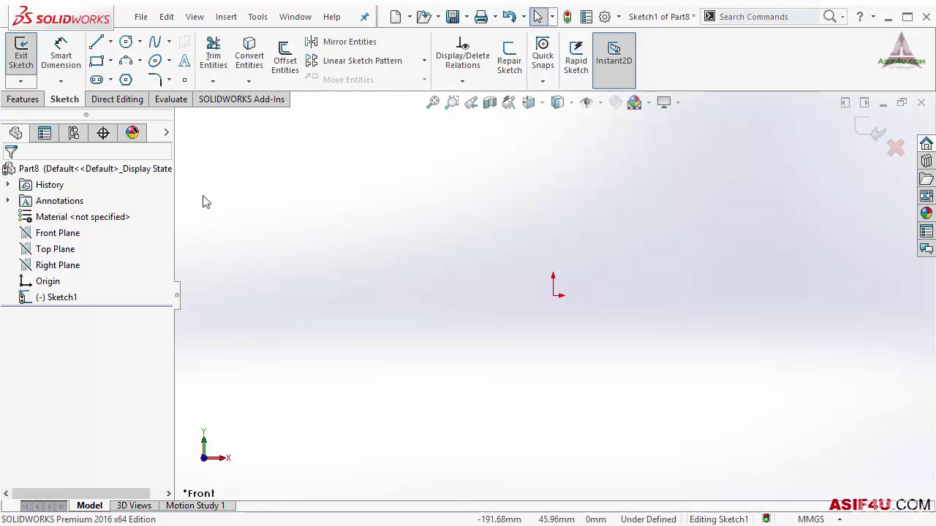
# Draw a chain of lines forming a tall left block, an inner slot and a narrow right tab.
pyautogui.click(98, 46)
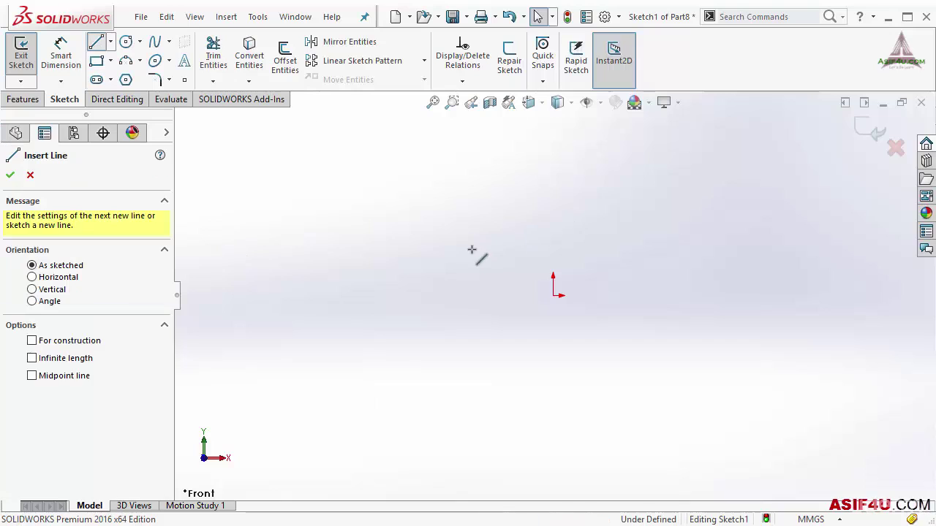
pyautogui.click(462, 193)
pyautogui.click(461, 322)
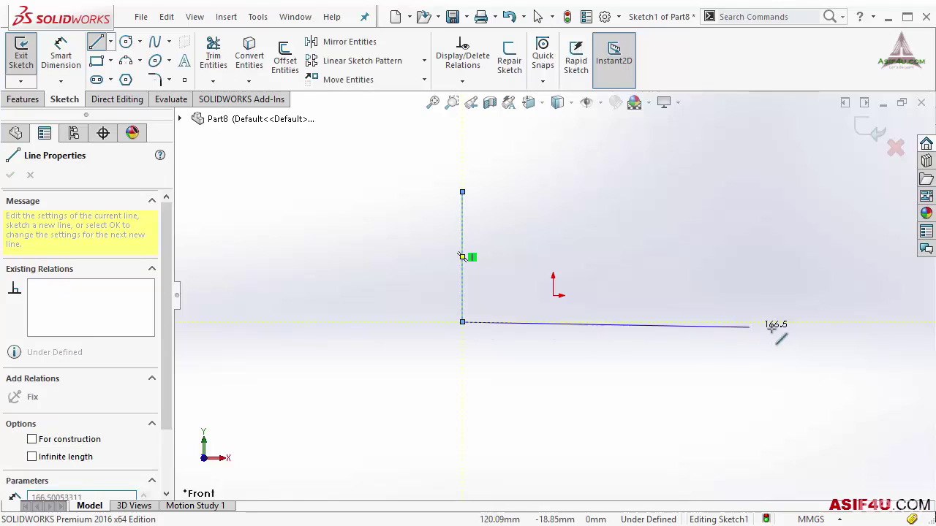
pyautogui.click(809, 322)
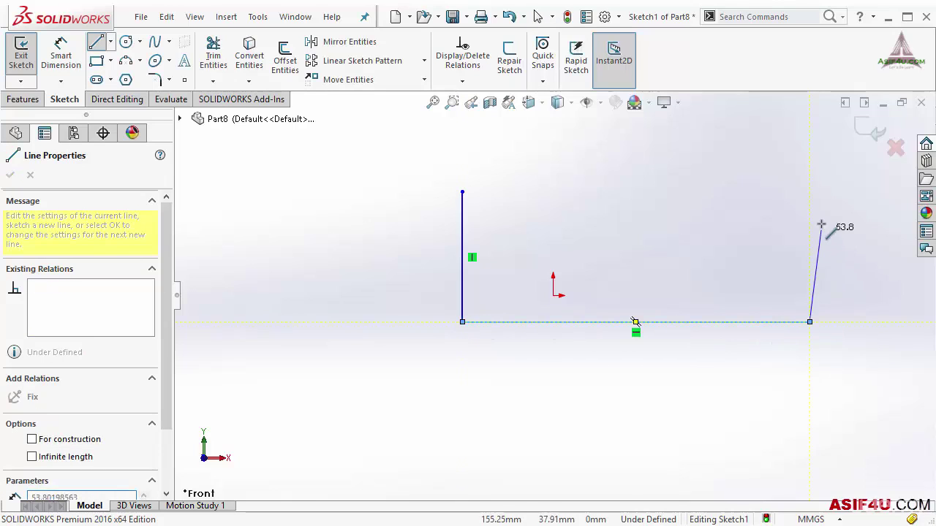
pyautogui.click(809, 178)
pyautogui.click(766, 178)
pyautogui.click(766, 268)
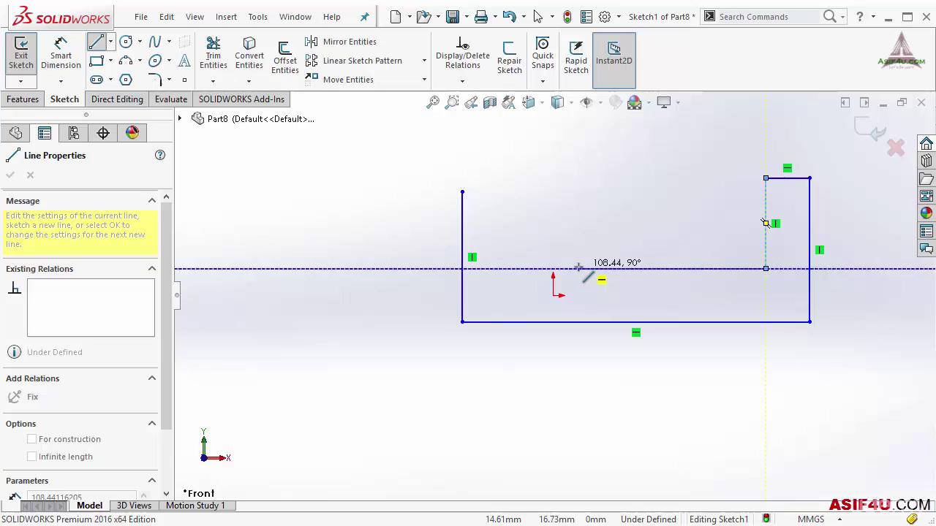
pyautogui.click(579, 269)
pyautogui.click(579, 184)
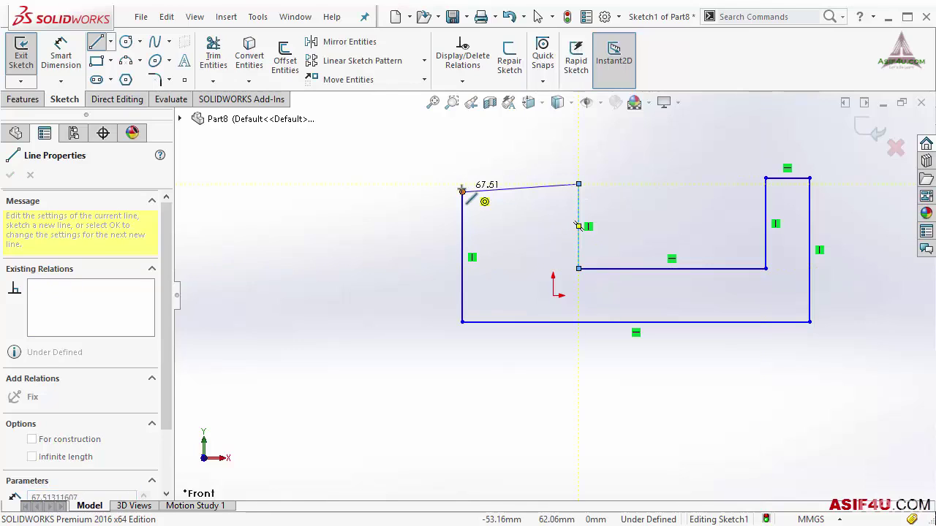
# Close the outline back at its upper-left starting corner.
pyautogui.click(462, 184)
pyautogui.press('Escape')
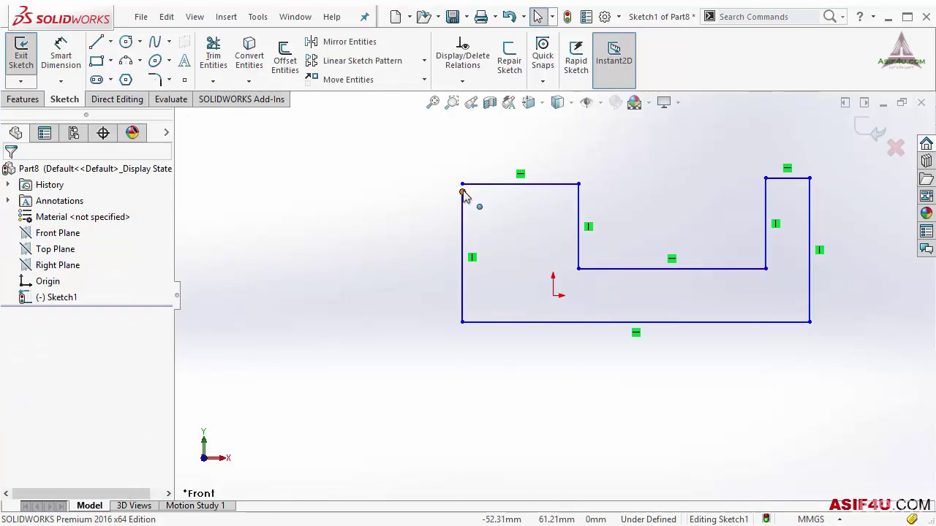
pyautogui.click(464, 193)
pyautogui.click(393, 180)
# Draw a larger circle in the left block and a smaller circle in the right tab.
pyautogui.click(126, 42)
pyautogui.click(509, 229)
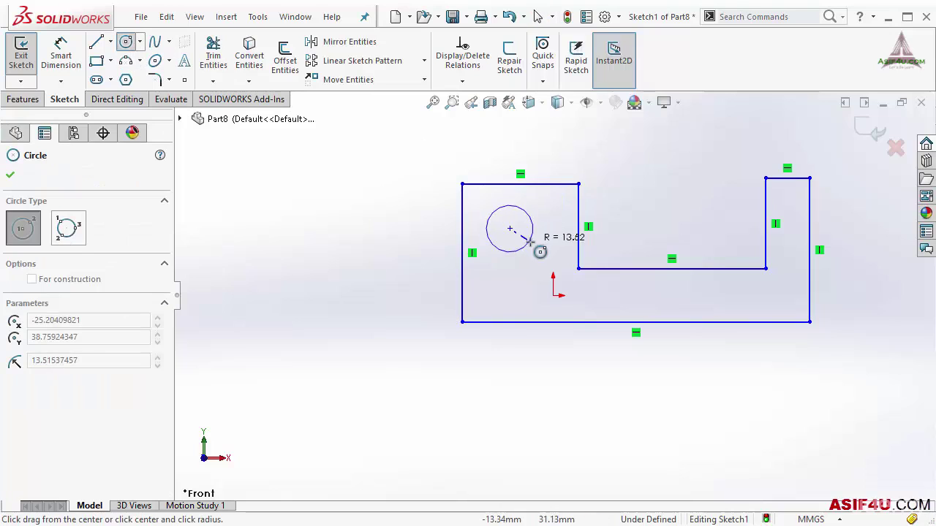
pyautogui.click(529, 239)
pyautogui.click(787, 199)
pyautogui.click(799, 210)
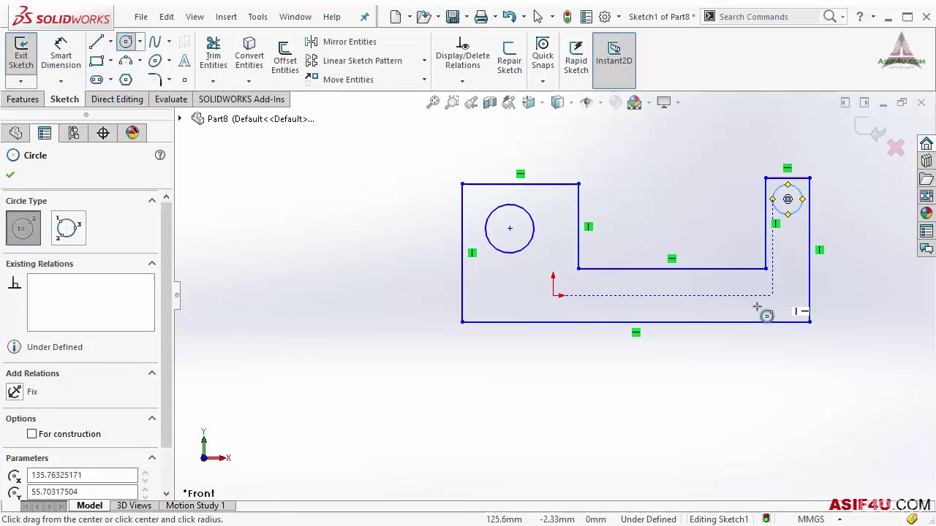
pyautogui.press('Escape')
pyautogui.press('f')
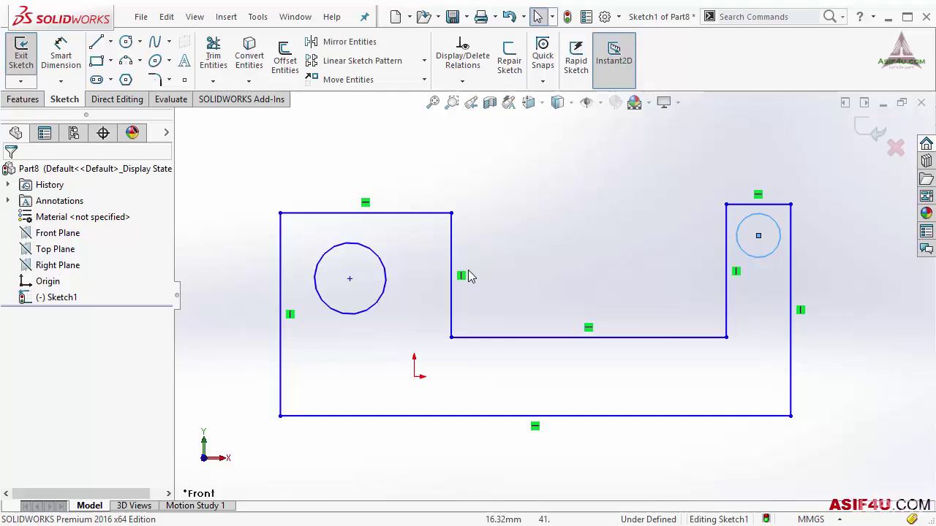
pyautogui.click(559, 266)
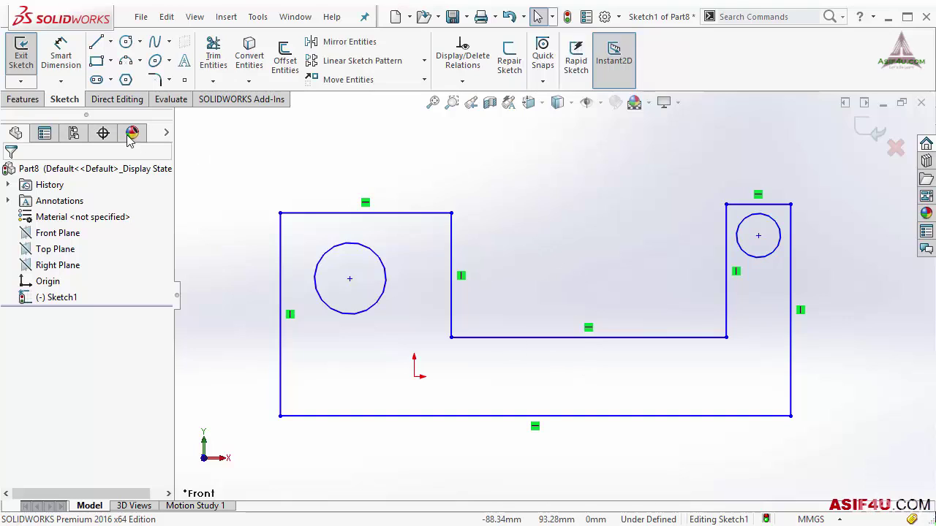
# Add an Equal relation between the left-block circle and the right-tab circle.
pyautogui.click(464, 82)
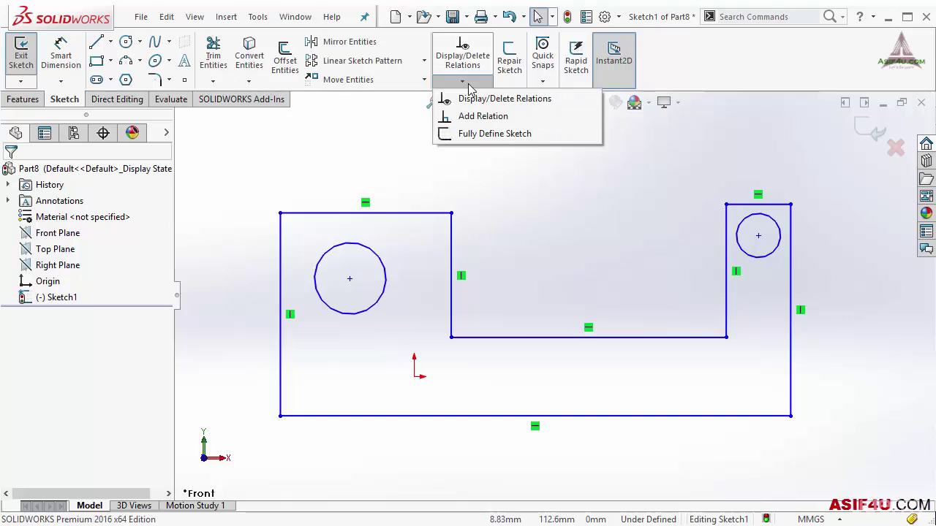
pyautogui.click(493, 120)
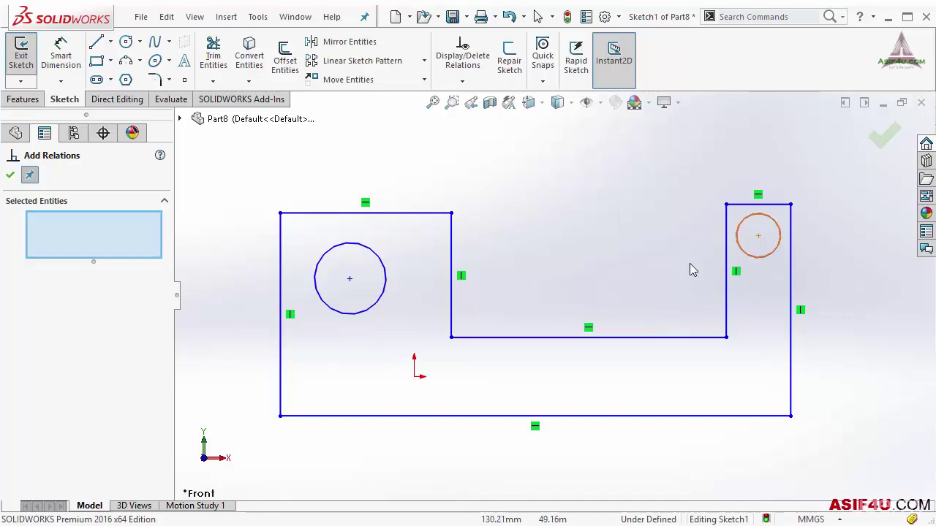
pyautogui.click(382, 298)
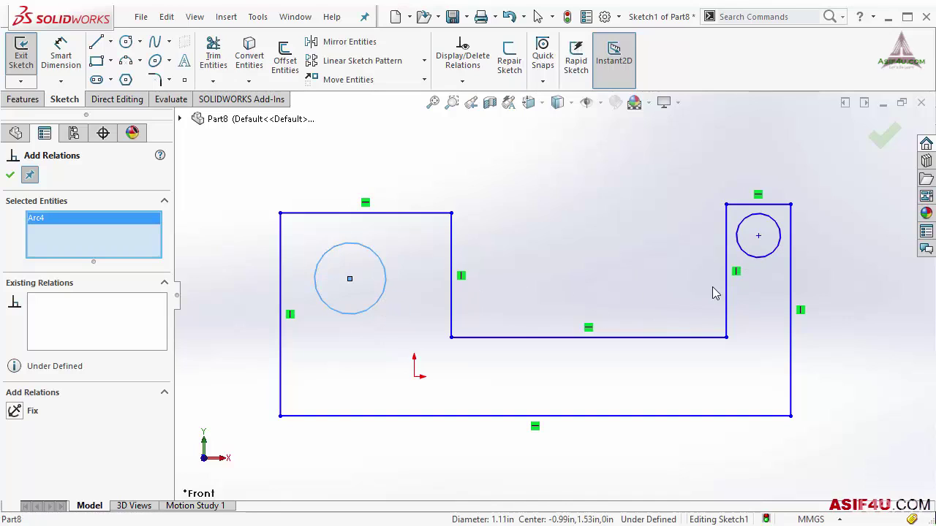
pyautogui.click(761, 260)
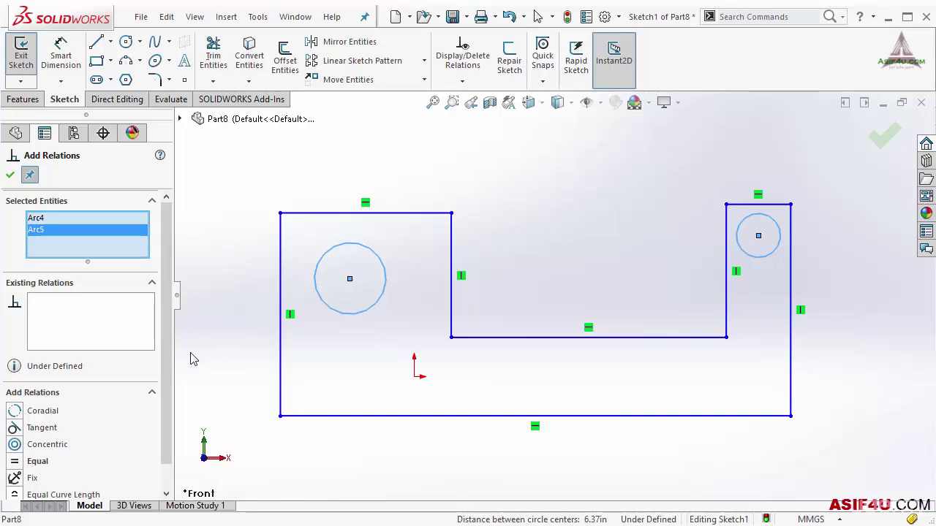
pyautogui.scroll(-1, 156, 429)
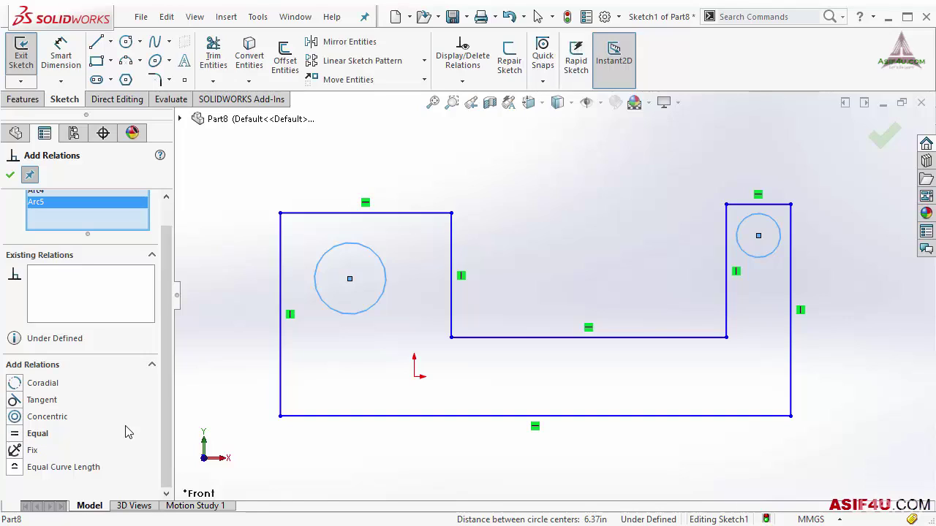
pyautogui.click(20, 436)
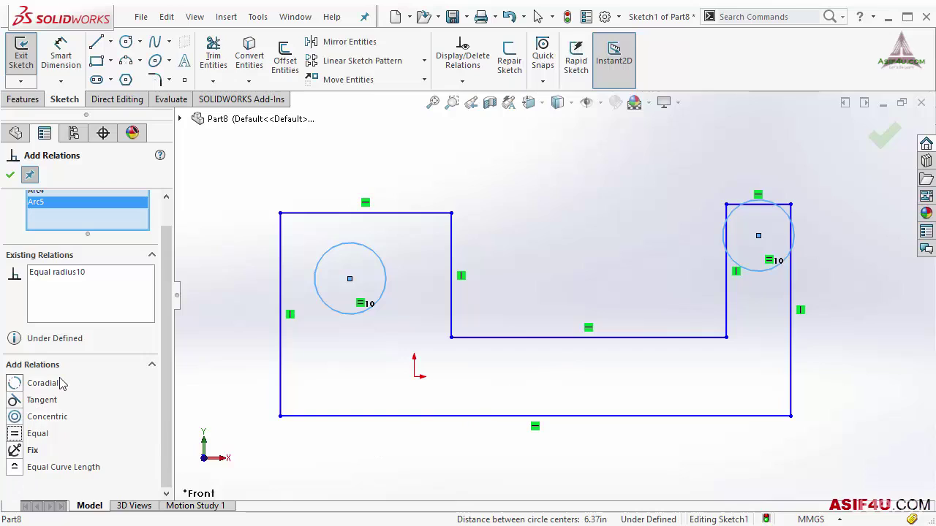
pyautogui.click(11, 176)
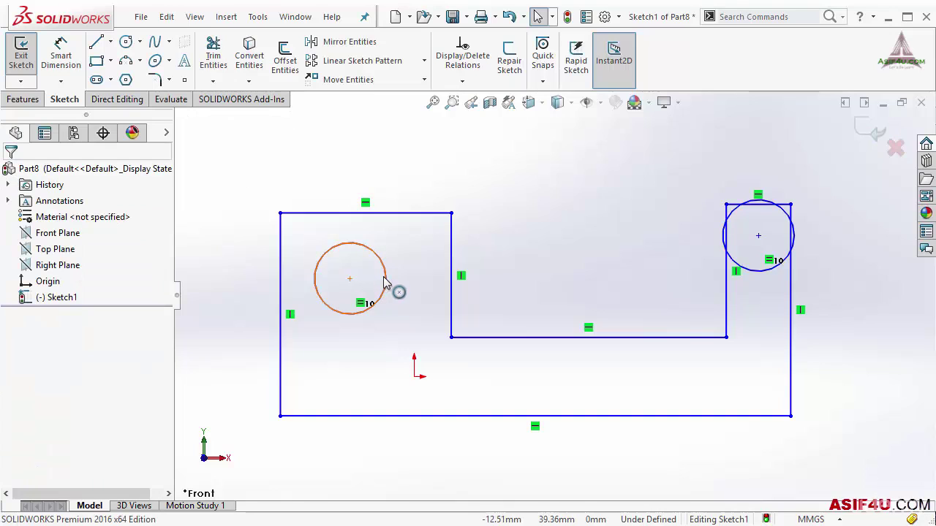
pyautogui.moveTo(384, 281)
pyautogui.mouseDown()
pyautogui.moveTo(491, 236)
pyautogui.moveTo(367, 280)
pyautogui.mouseUp()
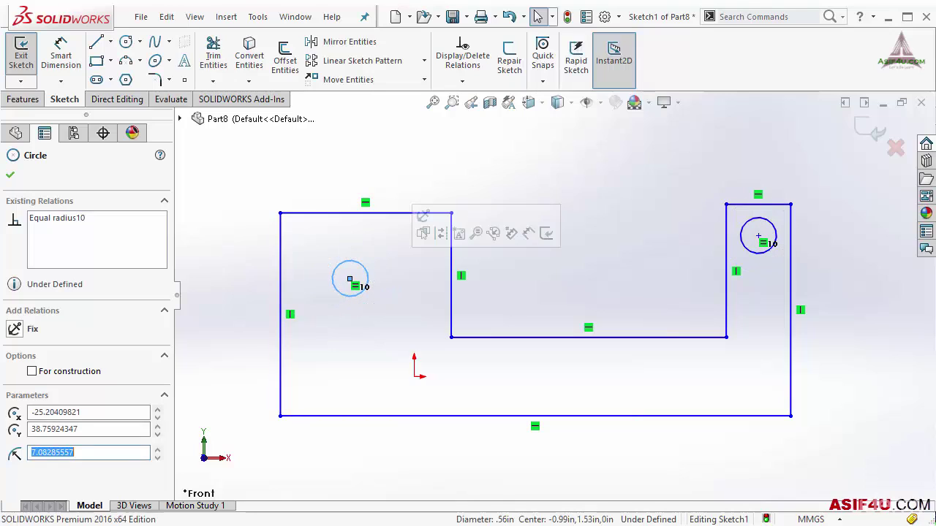
pyautogui.click(531, 292)
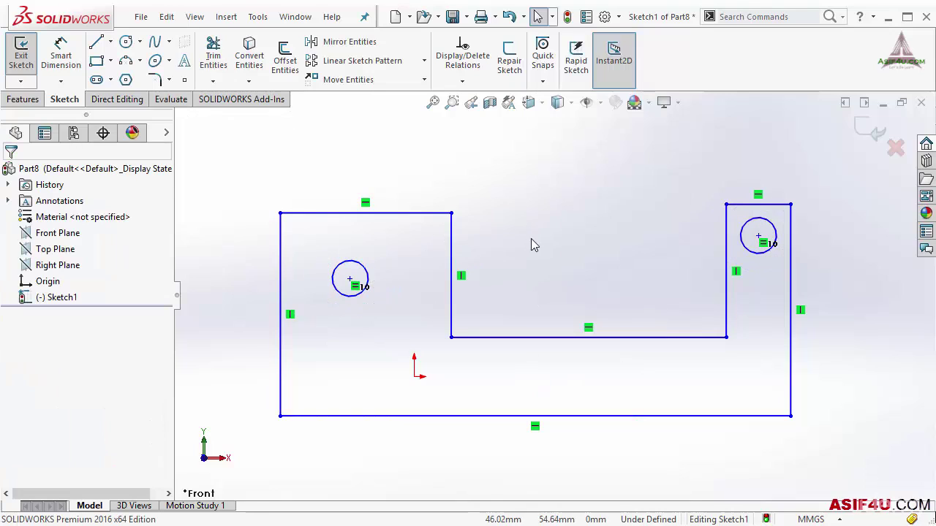
pyautogui.click(461, 83)
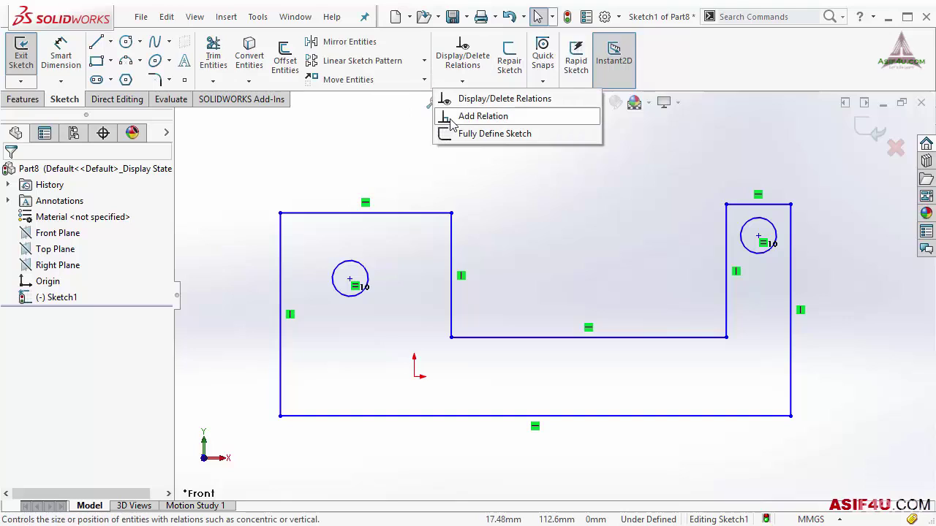
pyautogui.click(524, 233)
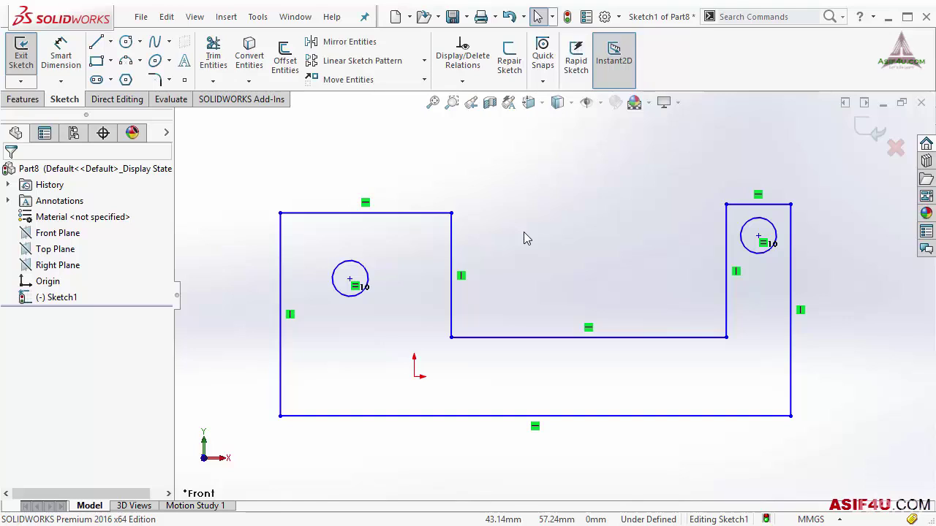
# Apply Collinear and Equal relations to the left and right sections' top edges.
pyautogui.click(423, 214)
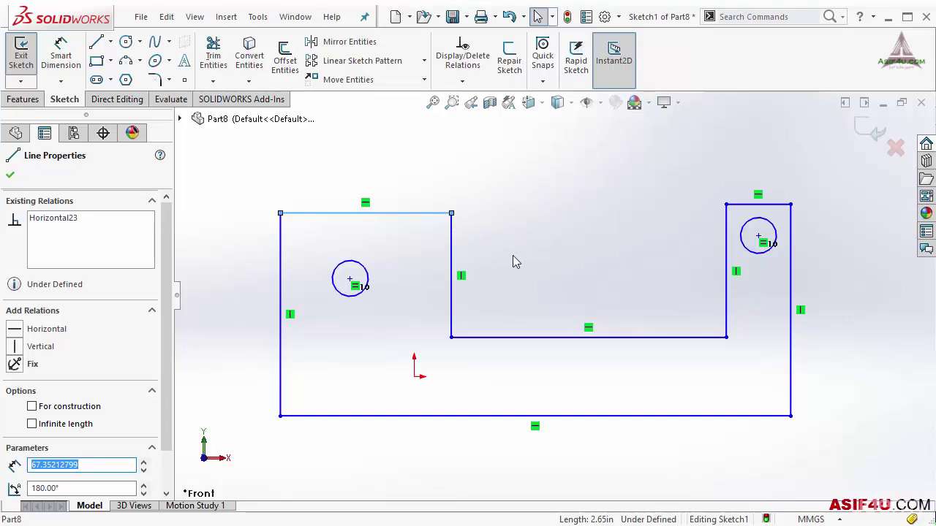
pyautogui.keyDown('ctrl'); pyautogui.click(742, 205); pyautogui.keyUp('ctrl')
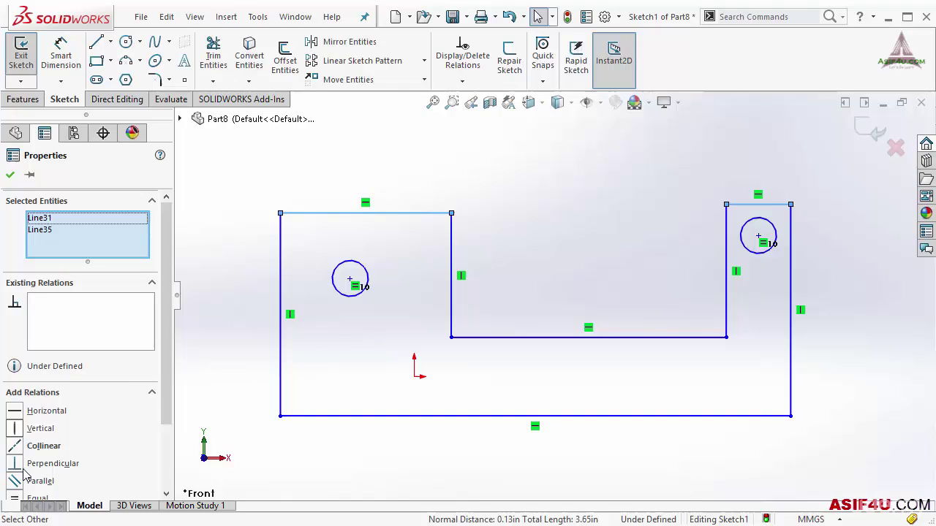
pyautogui.scroll(-3, 170, 388)
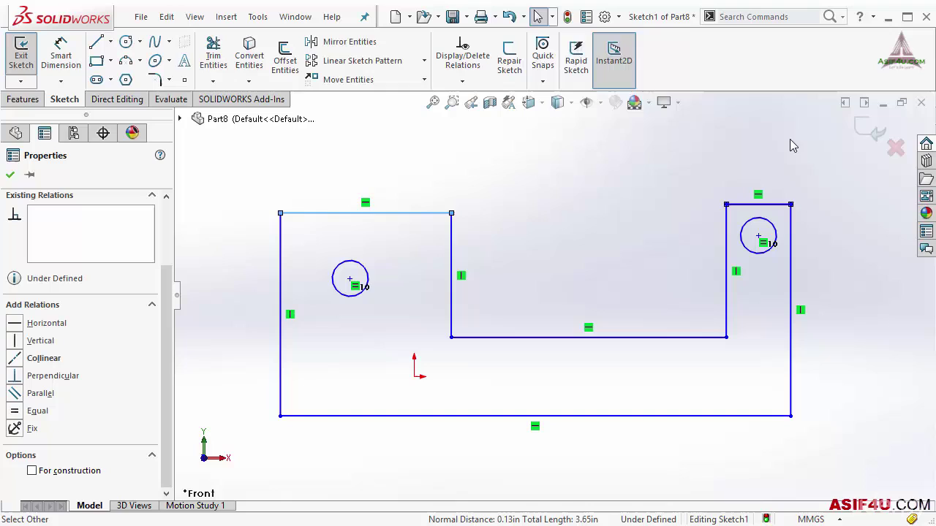
pyautogui.click(18, 362)
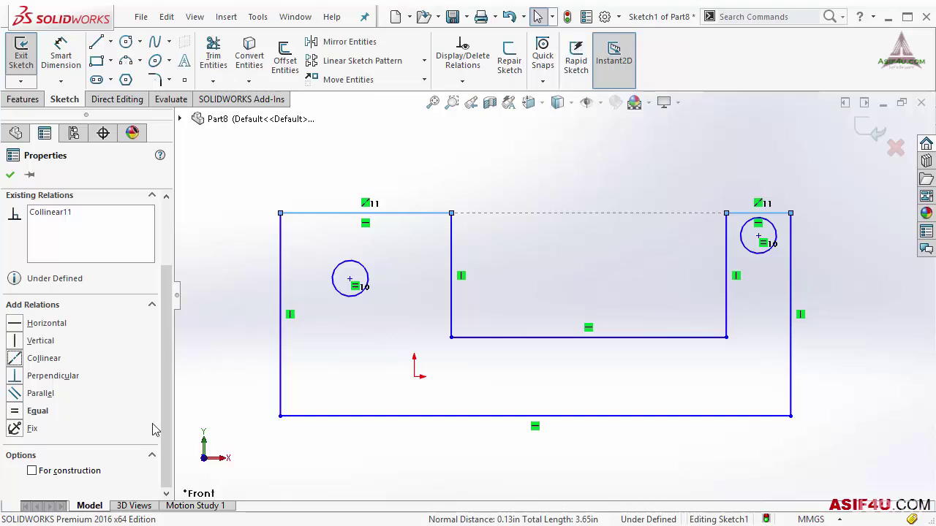
pyautogui.click(15, 411)
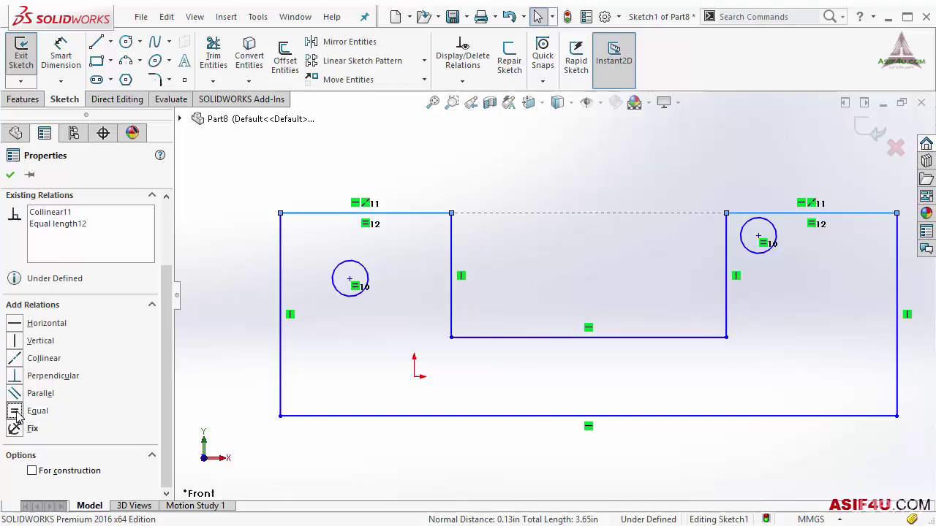
pyautogui.click(10, 174)
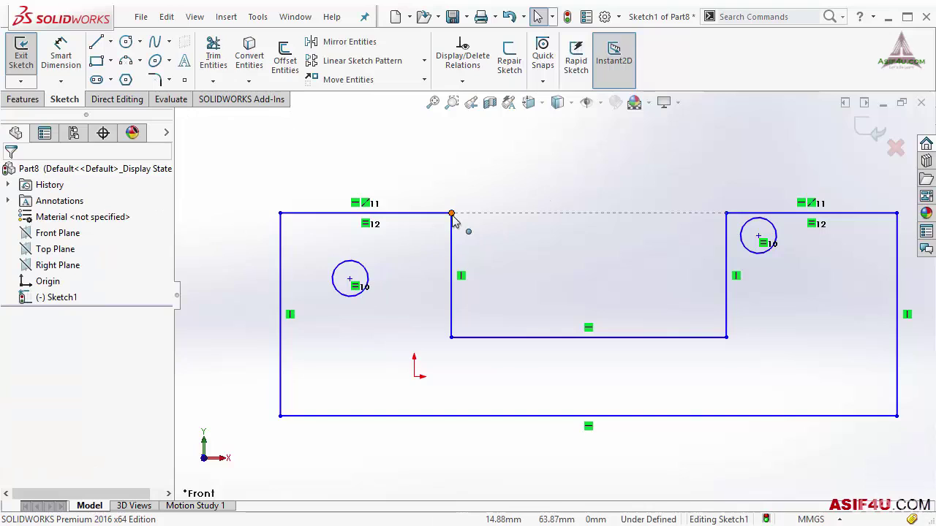
# Drag the slot corner, right section and right circle to narrow the middle slot.
pyautogui.moveTo(452, 213); pyautogui.dragTo(381, 219)
pyautogui.moveTo(727, 219); pyautogui.dragTo(465, 199)
pyautogui.moveTo(773, 246); pyautogui.dragTo(562, 286)
# Draw a vertical construction centerline upward from the origin.
pyautogui.click(401, 160)
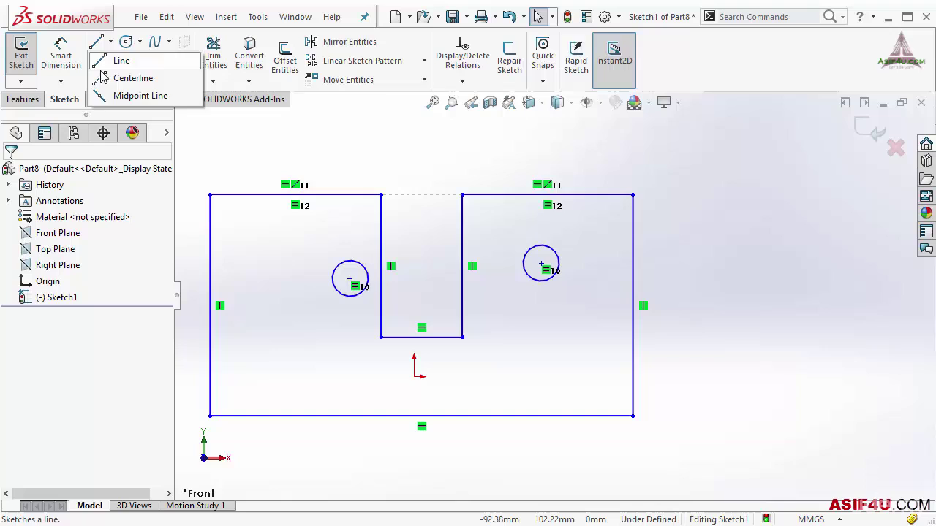
pyautogui.click(103, 78)
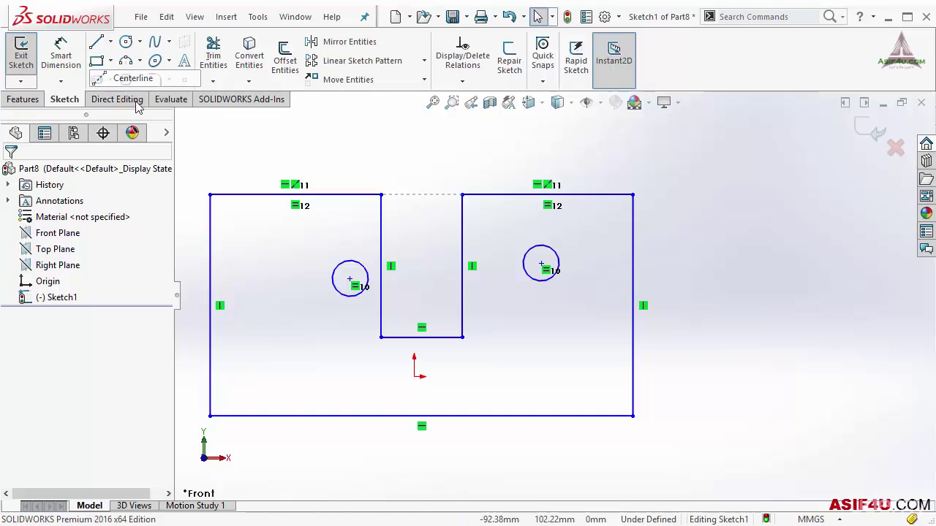
pyautogui.click(415, 377)
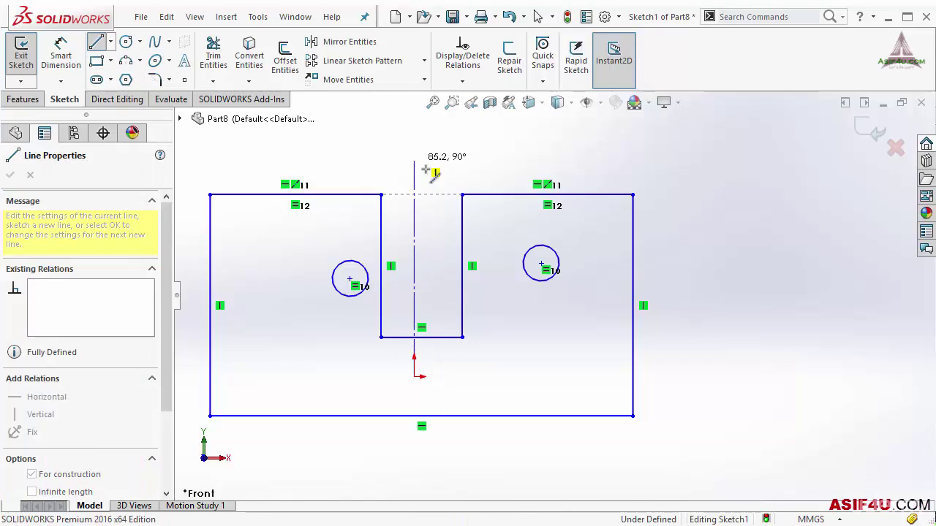
pyautogui.click(414, 162)
pyautogui.press('Escape')
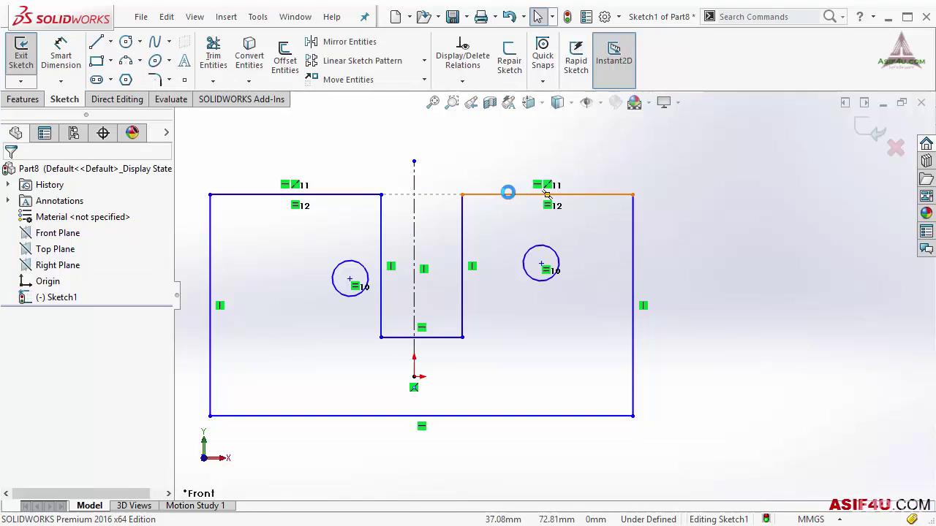
# Make both circles symmetric about the centerline and drag the pair higher in their sections.
pyautogui.click(364, 277)
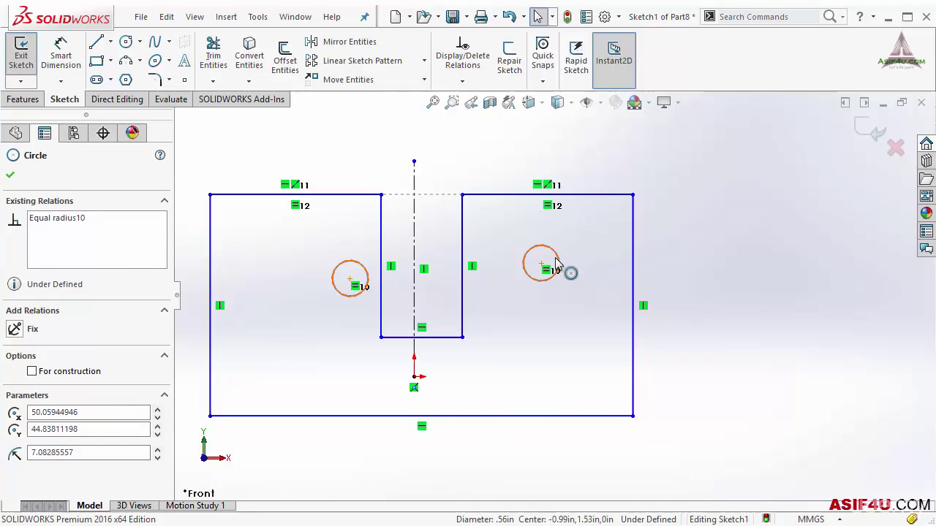
pyautogui.keyDown('ctrl'); pyautogui.click(558, 265); pyautogui.keyUp('ctrl')
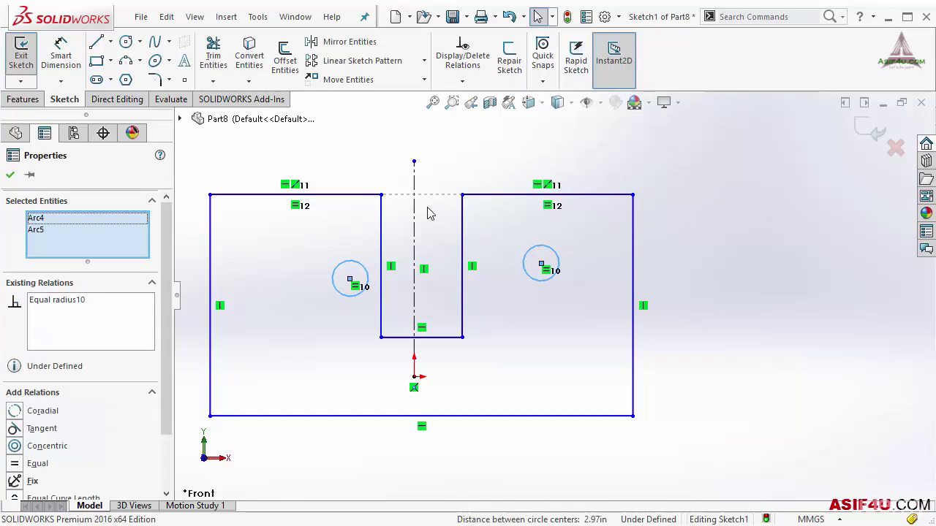
pyautogui.keyDown('ctrl'); pyautogui.click(415, 216); pyautogui.keyUp('ctrl')
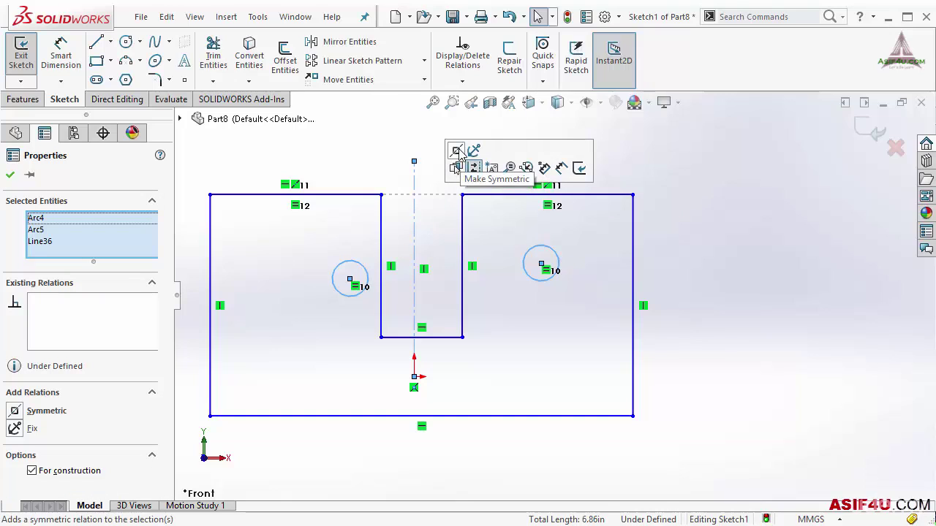
pyautogui.click(15, 411)
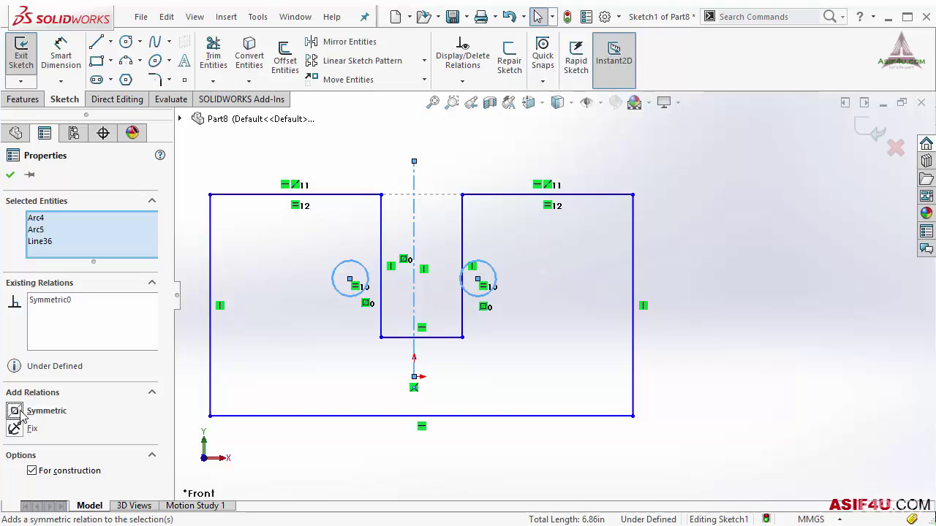
pyautogui.click(10, 175)
pyautogui.moveTo(479, 281); pyautogui.dragTo(541, 241)
pyautogui.click(541, 294)
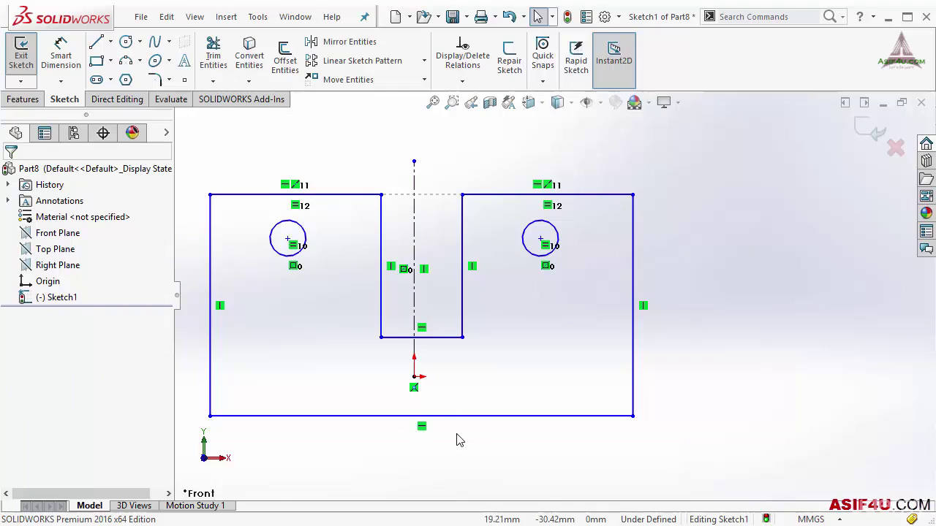
# Make the bottom line's midpoint coincident with the origin, then drag the slot corner wider.
pyautogui.click(421, 416)
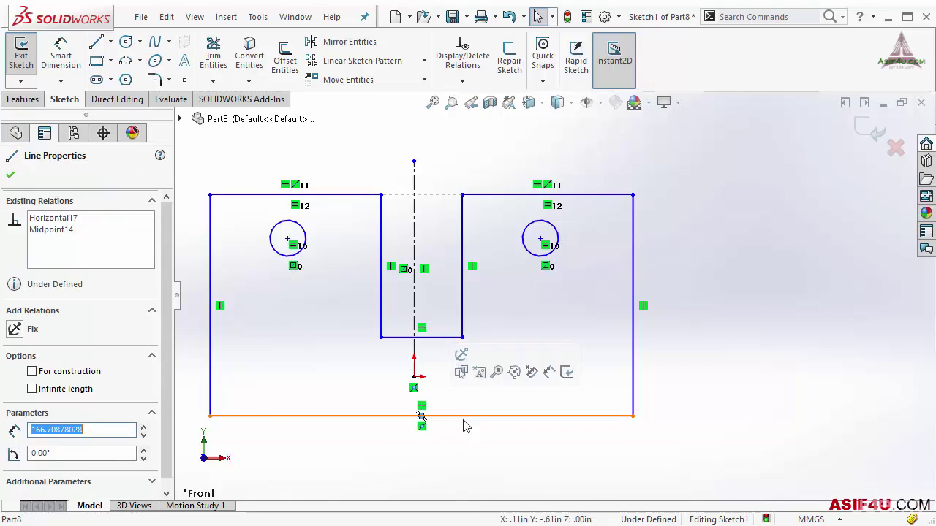
pyautogui.click(414, 379)
pyautogui.keyDown('ctrl'); pyautogui.click(414, 379); pyautogui.keyUp('ctrl')
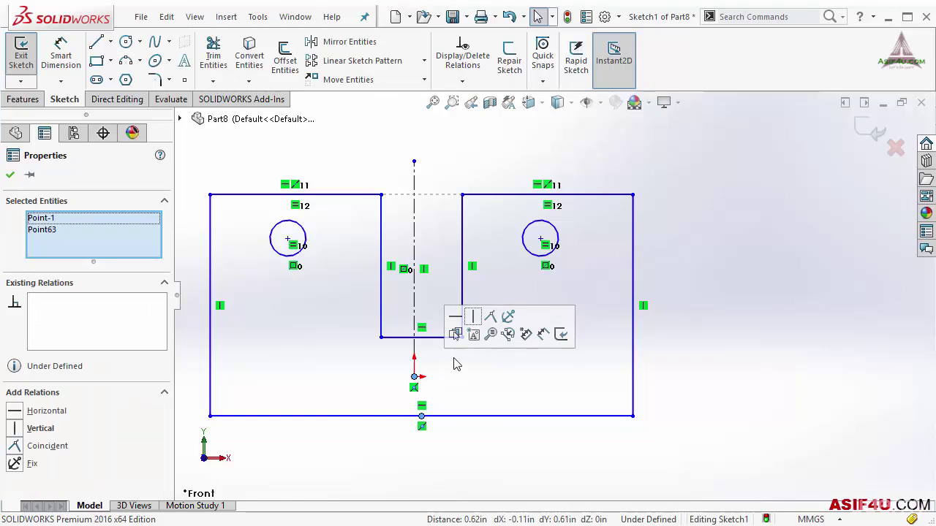
pyautogui.click(18, 448)
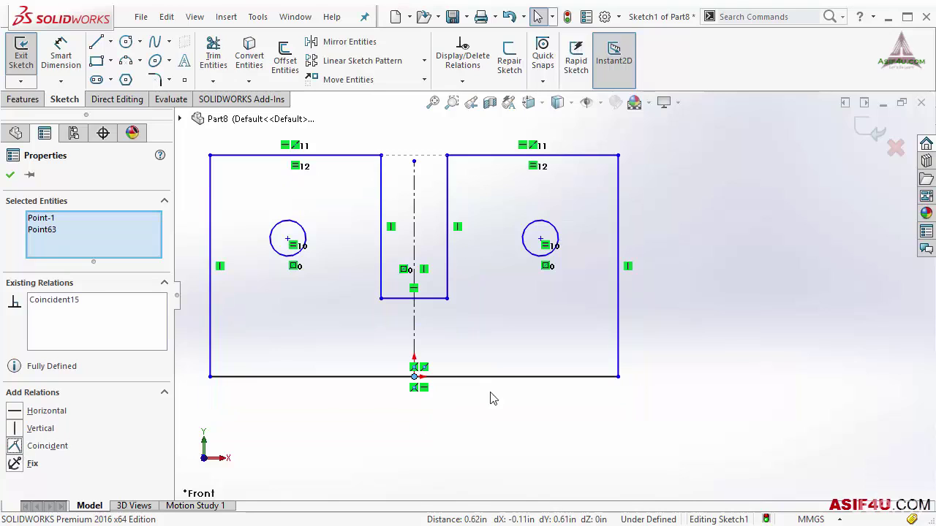
pyautogui.click(560, 348)
pyautogui.press('f')
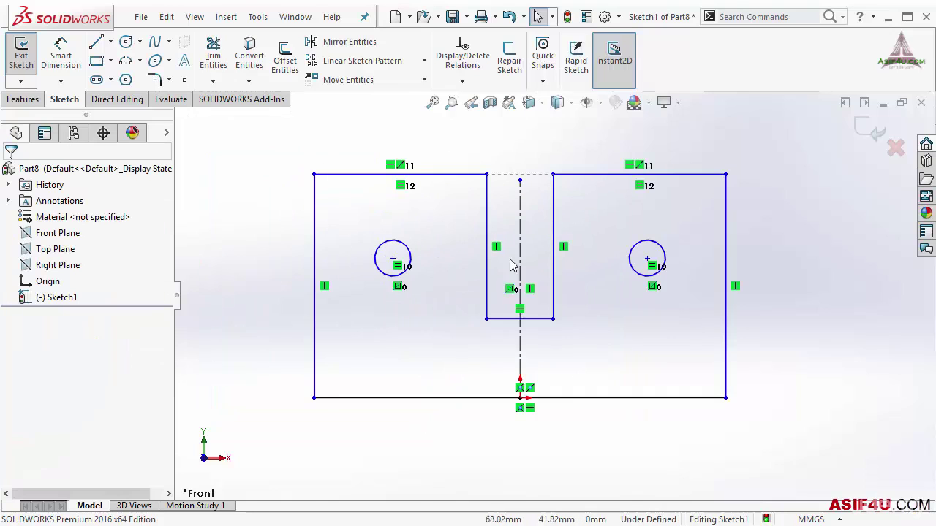
pyautogui.moveTo(554, 319); pyautogui.dragTo(596, 337)
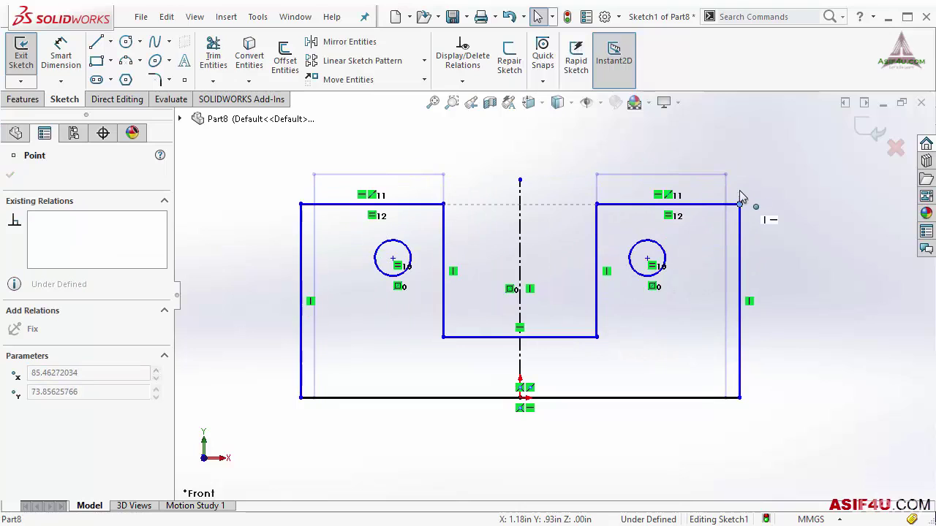